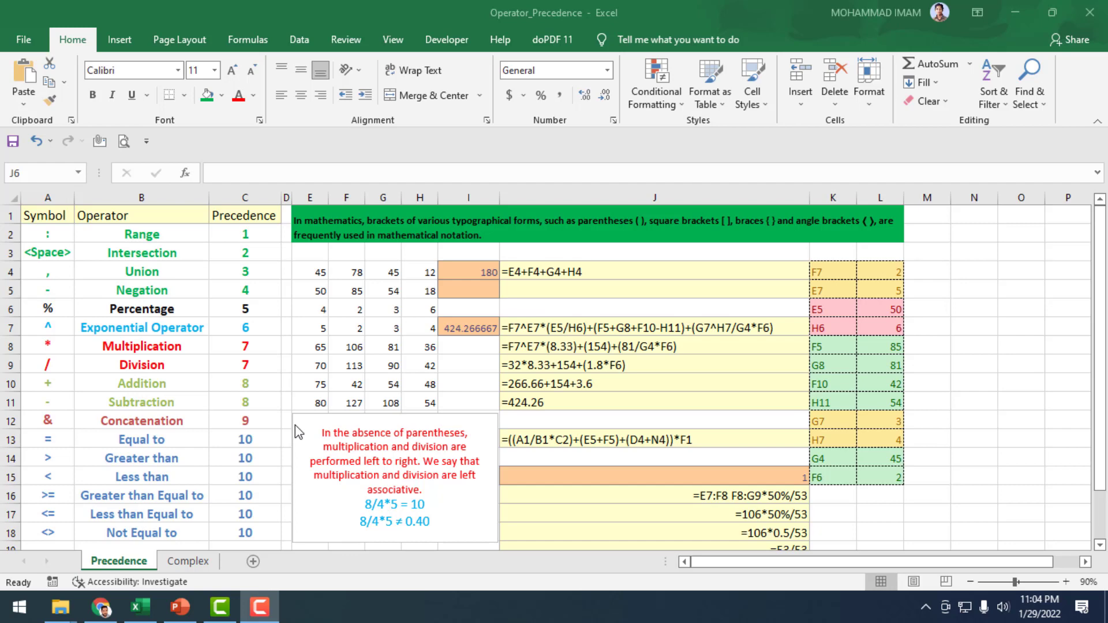
Review the full operator precedence table, from the Range operator down to Not Equal to
scroll(105, 310, down, 3)
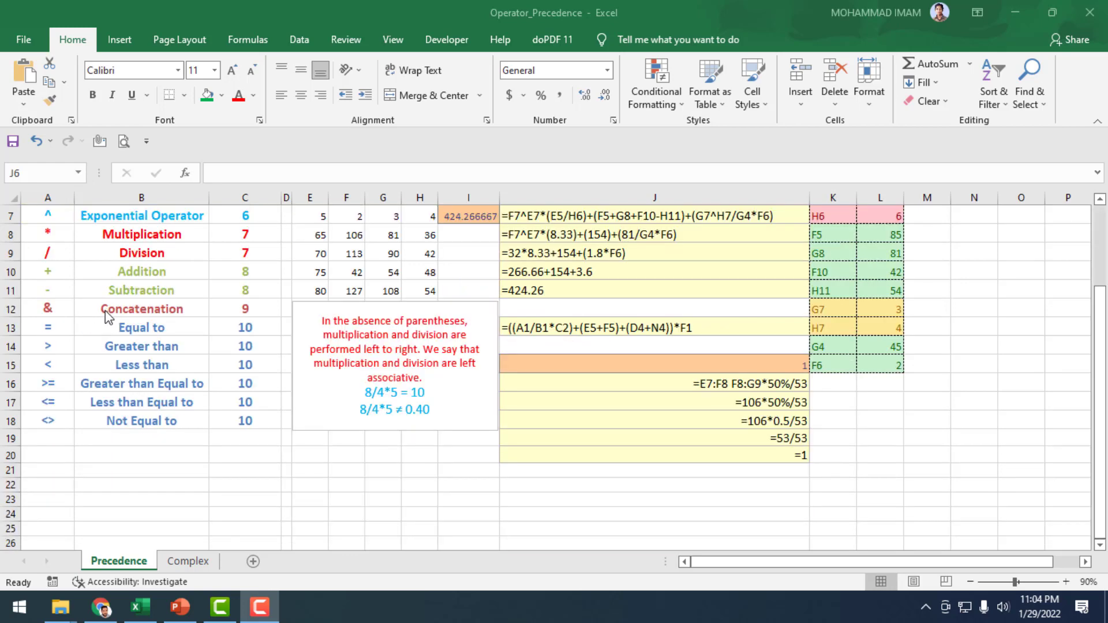
scroll(105, 310, up, 3)
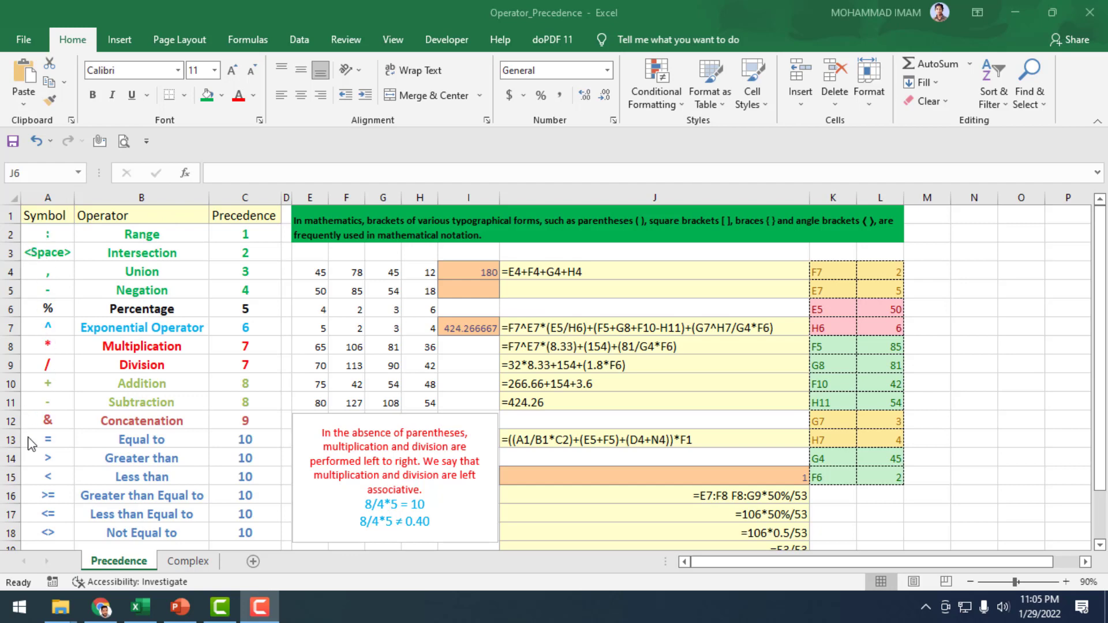
scroll(35, 450, down, 3)
scroll(52, 439, up, 3)
scroll(177, 494, down, 1)
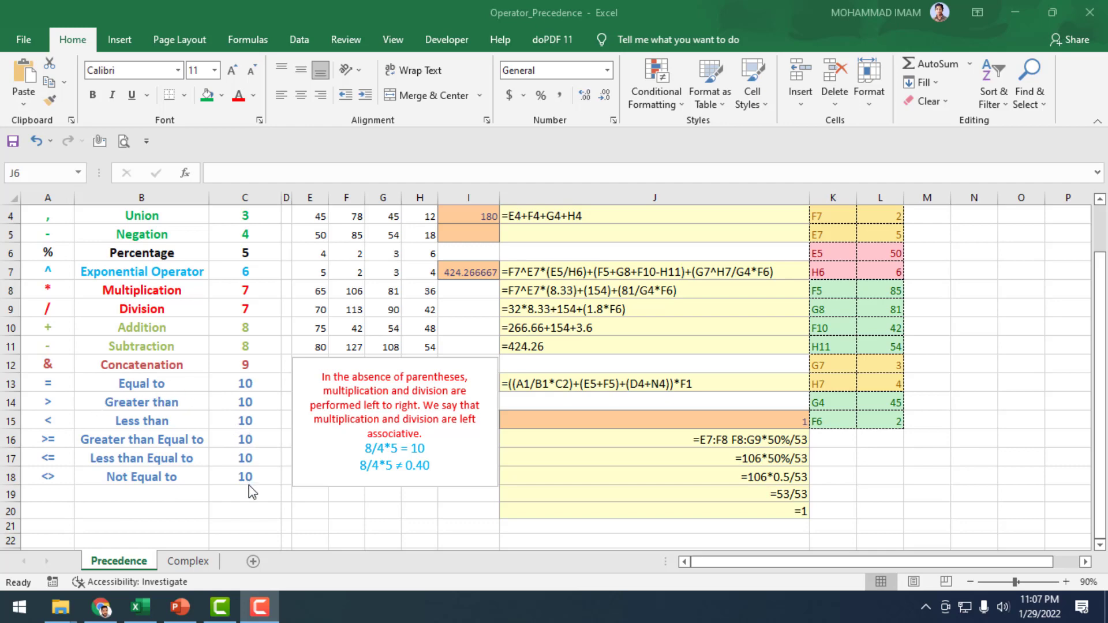
scroll(259, 485, up, 1)
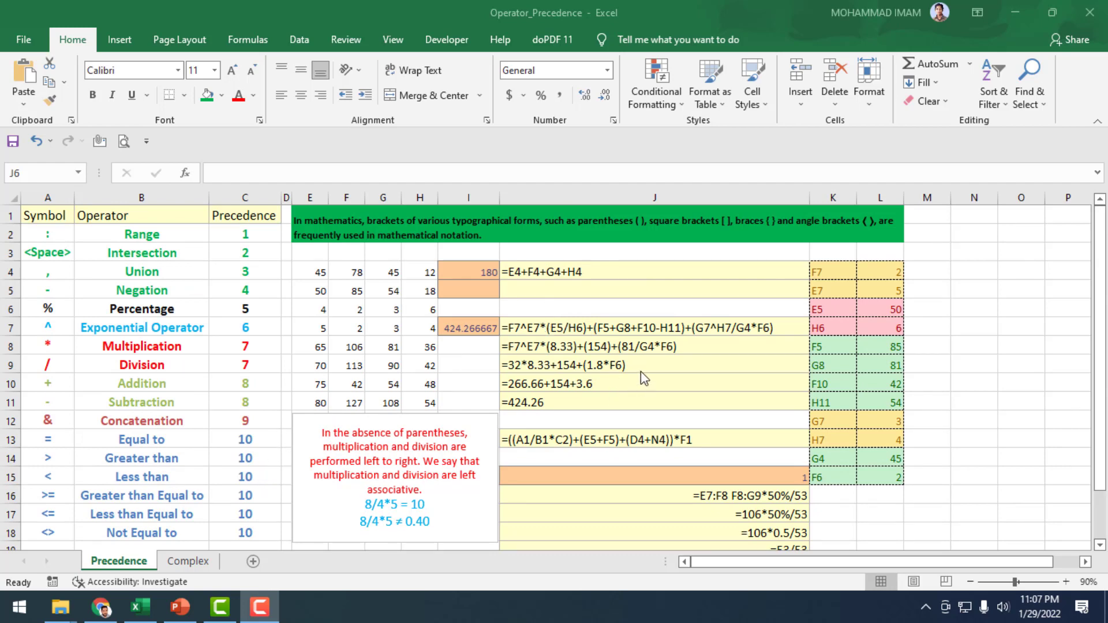
Examine the formula in J15 and the cell ranges its range and intersection operators reference
scroll(641, 371, down, 1)
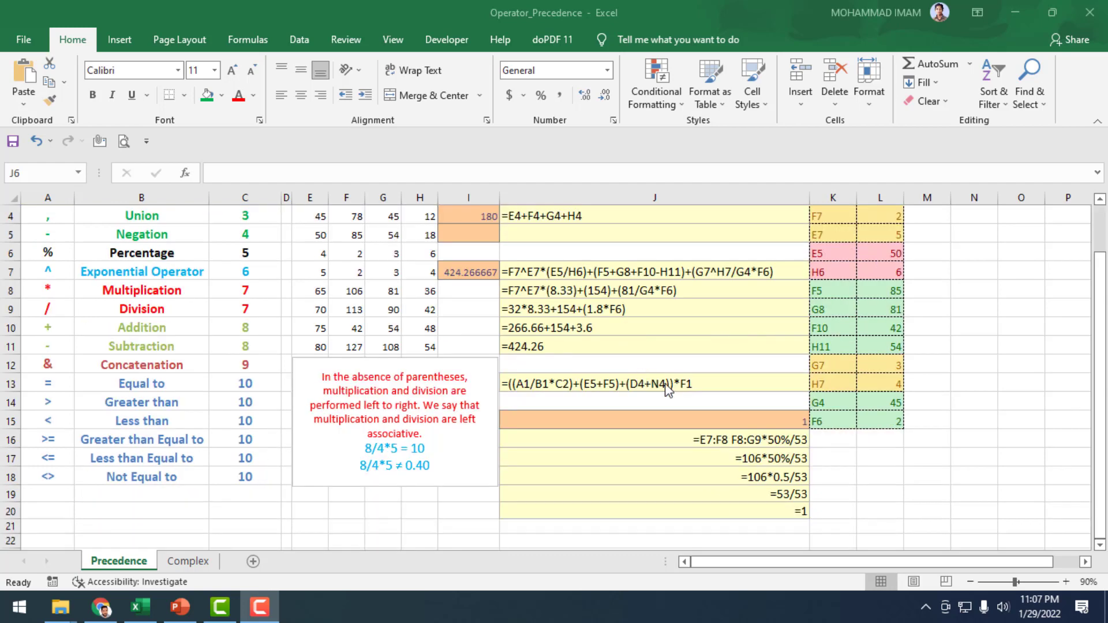
click(762, 418)
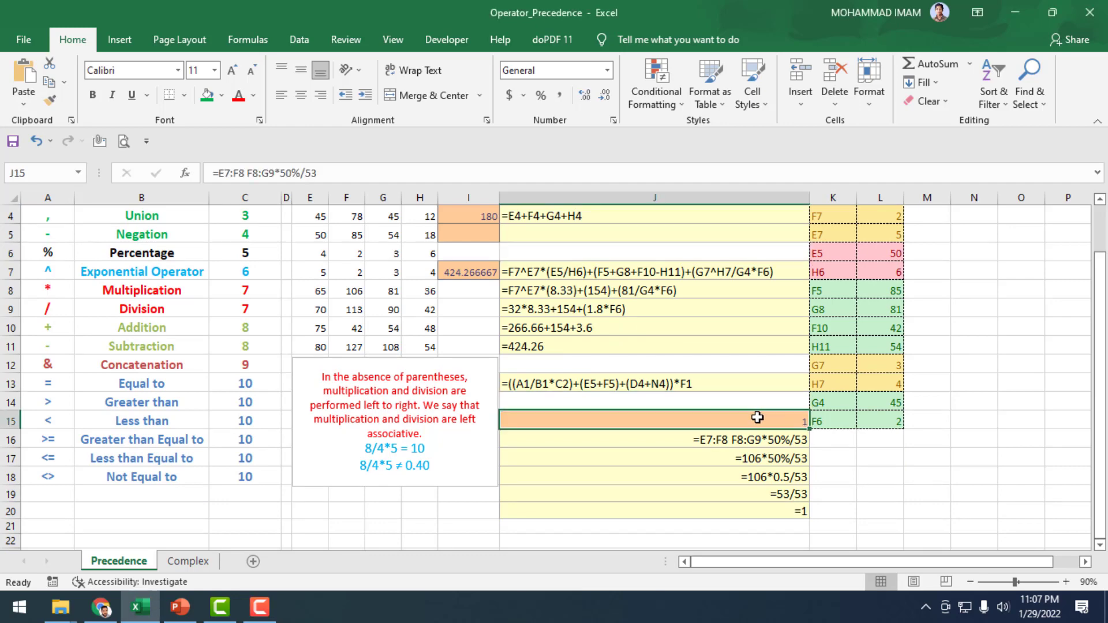
double_click(757, 417)
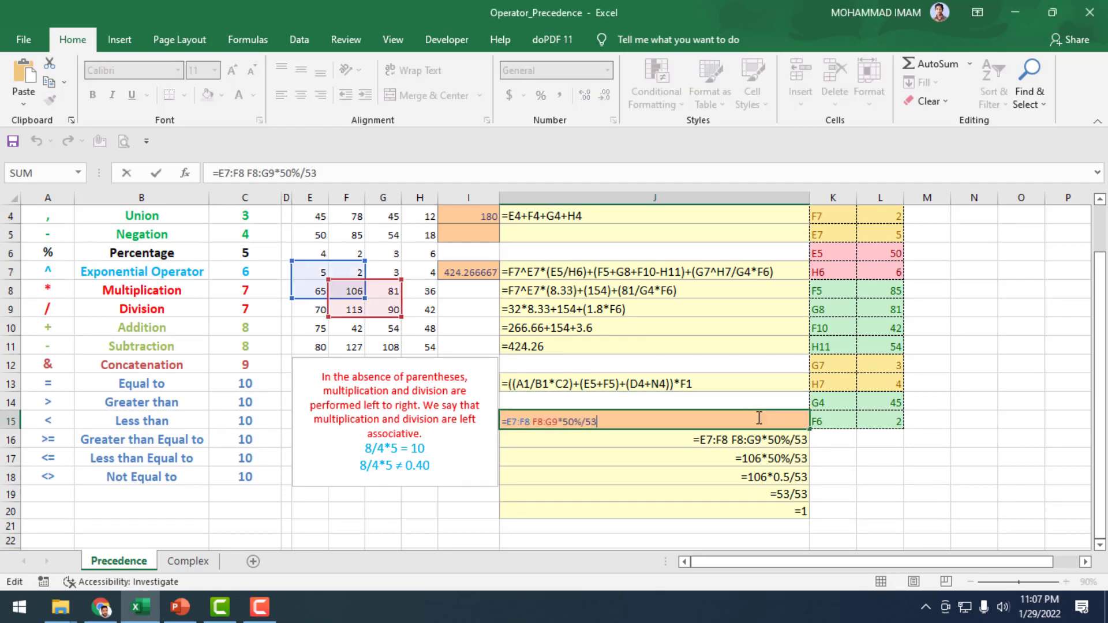
scroll(403, 370, up, 1)
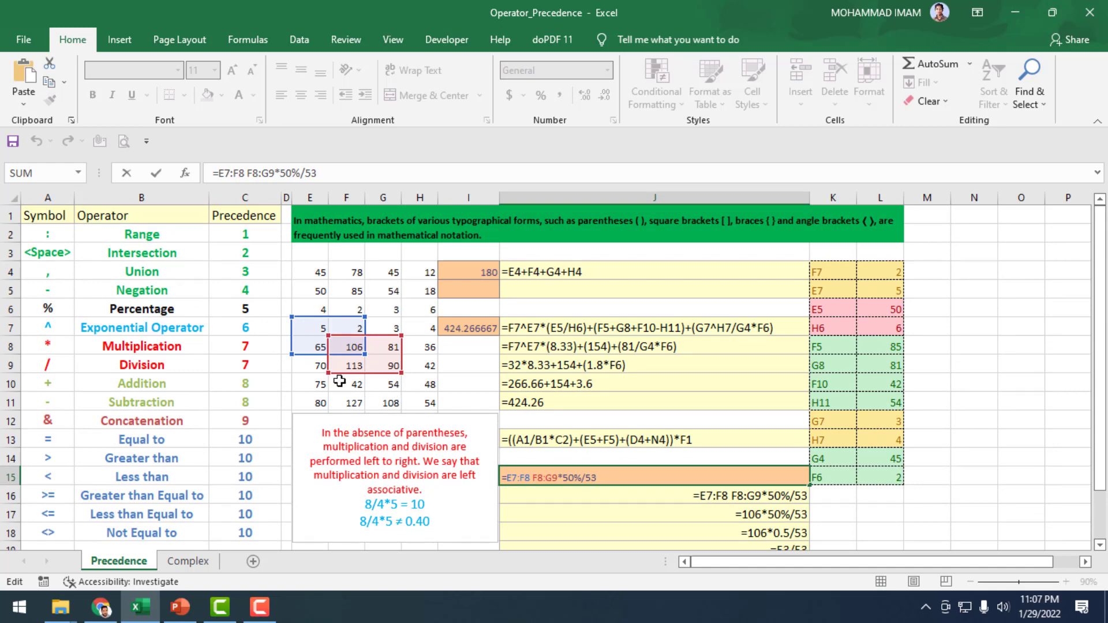
click(231, 173)
click(250, 183)
click(274, 174)
key(Return)
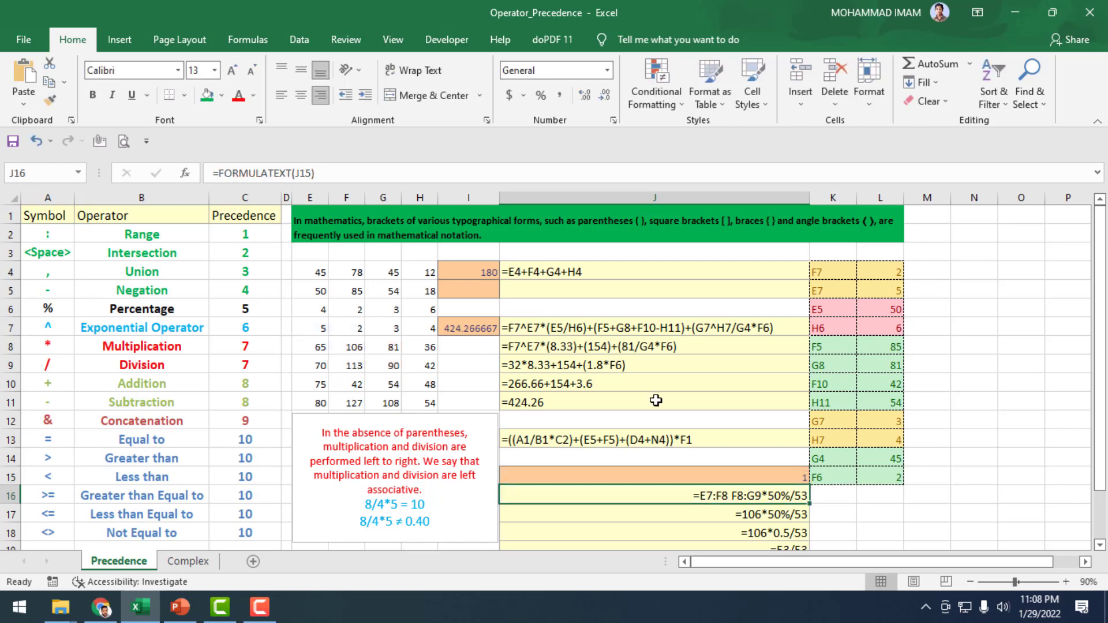
Review the evaluation of the J15 formula laid out step by step in the rows beneath it
scroll(695, 436, down, 1)
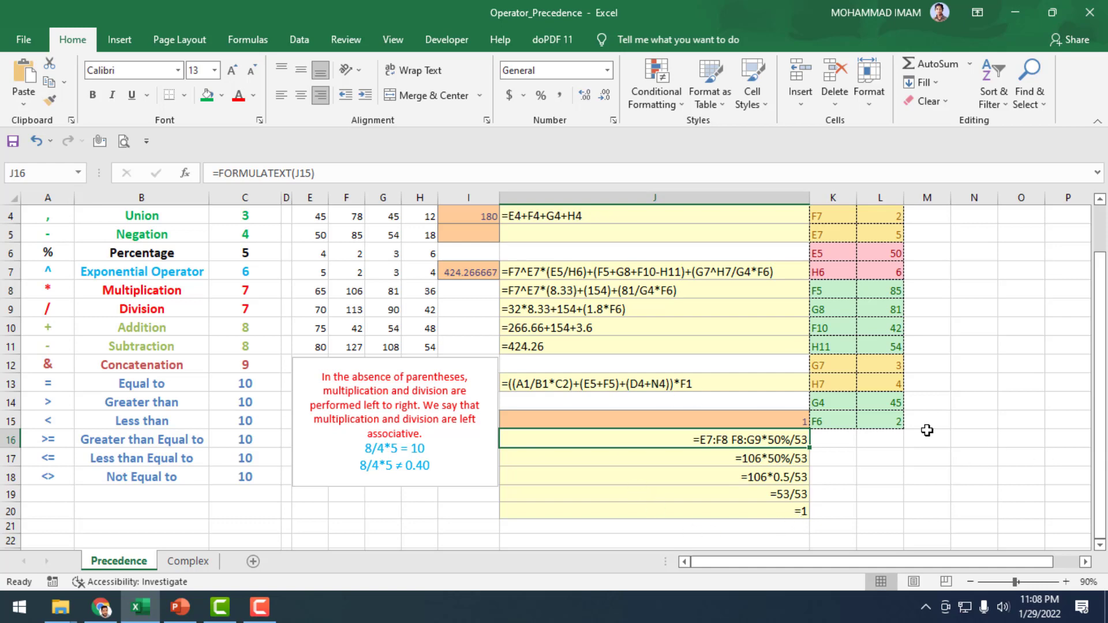
click(805, 420)
scroll(727, 436, up, 1)
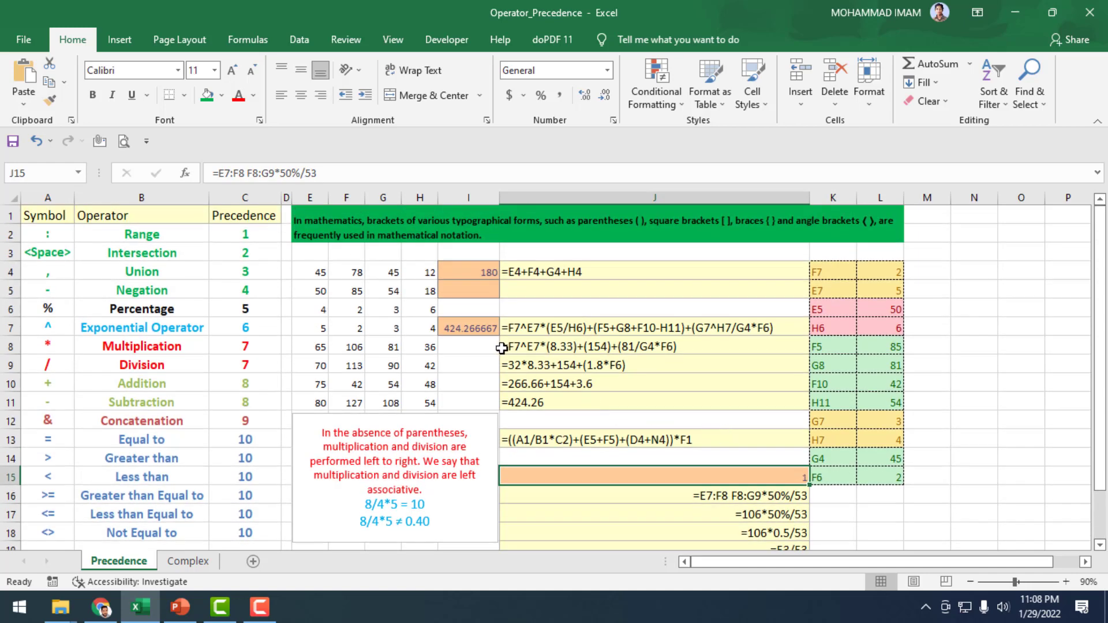
Inspect the addition formula in I4 and the cells it references
click(489, 270)
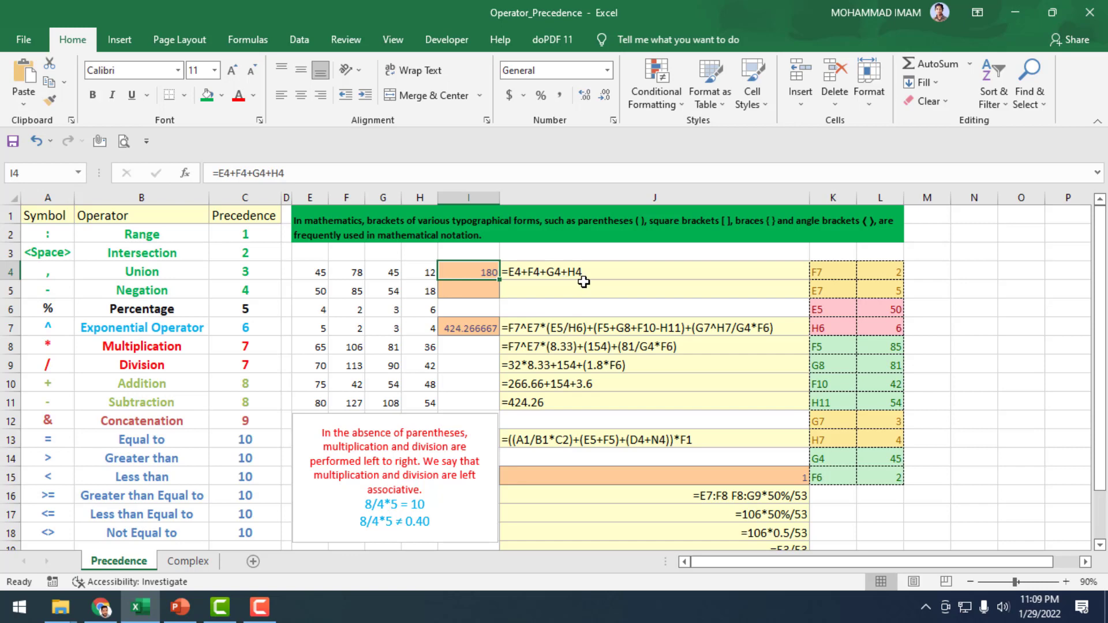
double_click(481, 275)
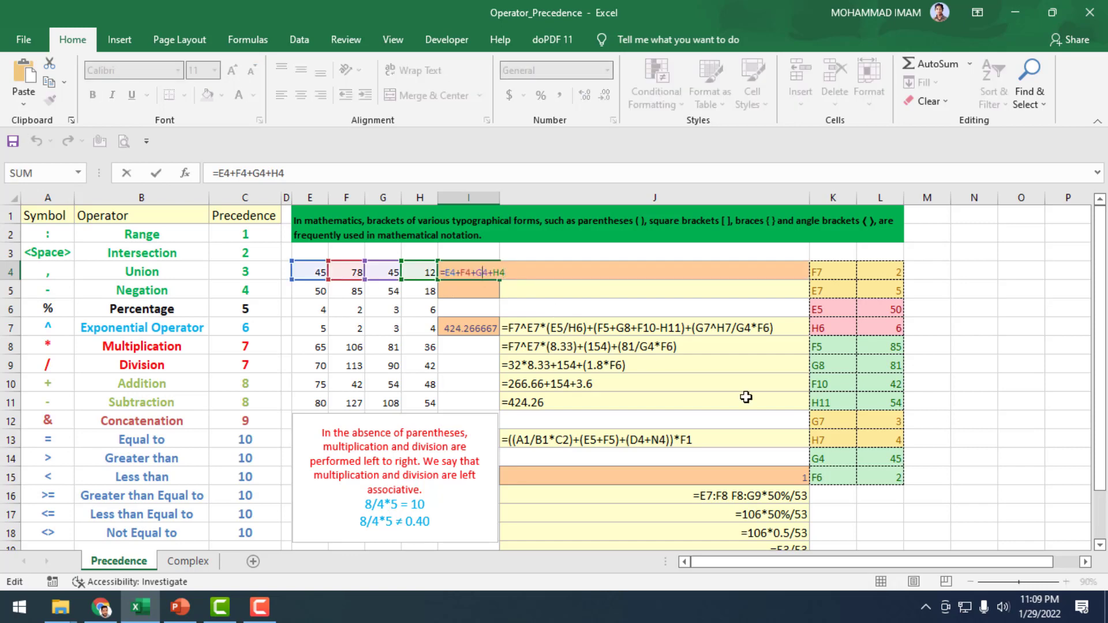
key(Return)
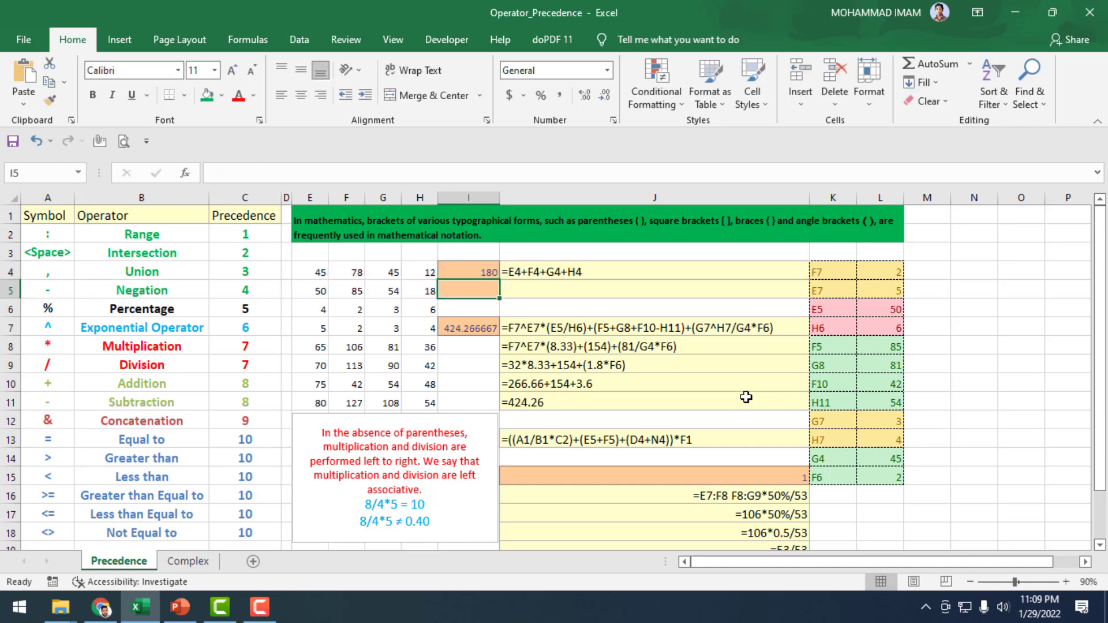
click(480, 276)
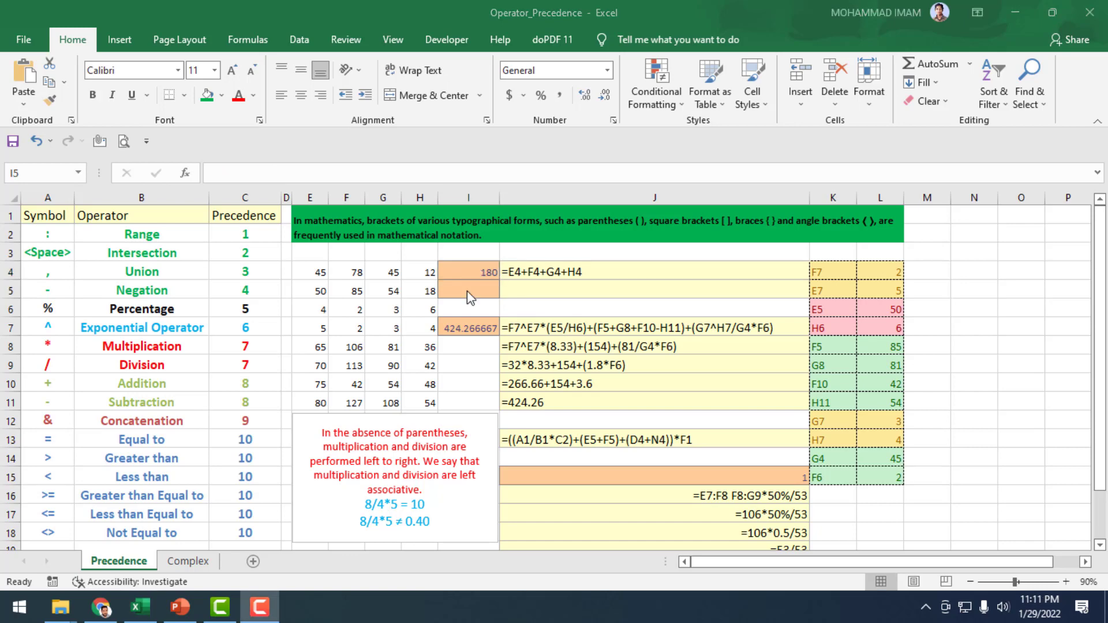
Begin a formula in I5 that adds cells E4, F4, G4 and H4
click(466, 291)
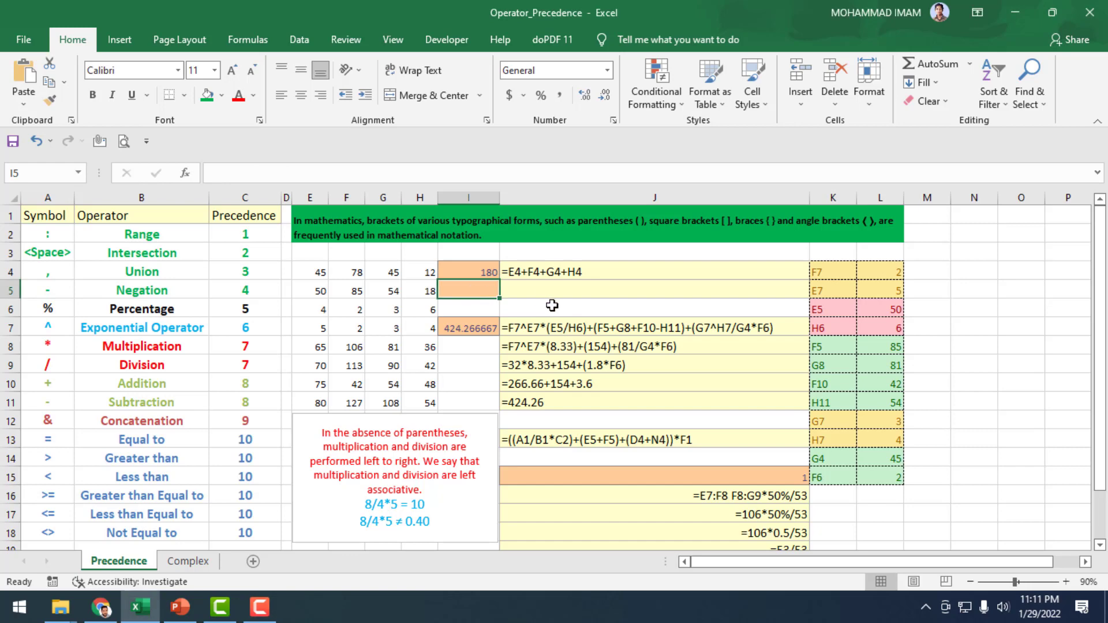
text(=)
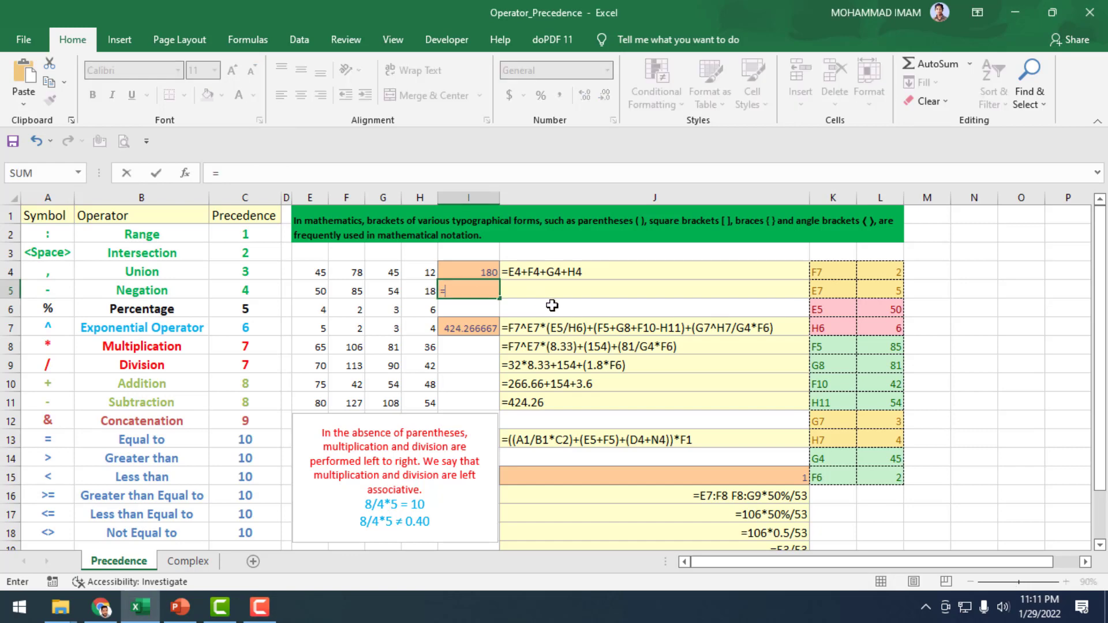
key(Left)
key(Left)
key(Left)
key(Left)
key(Up)
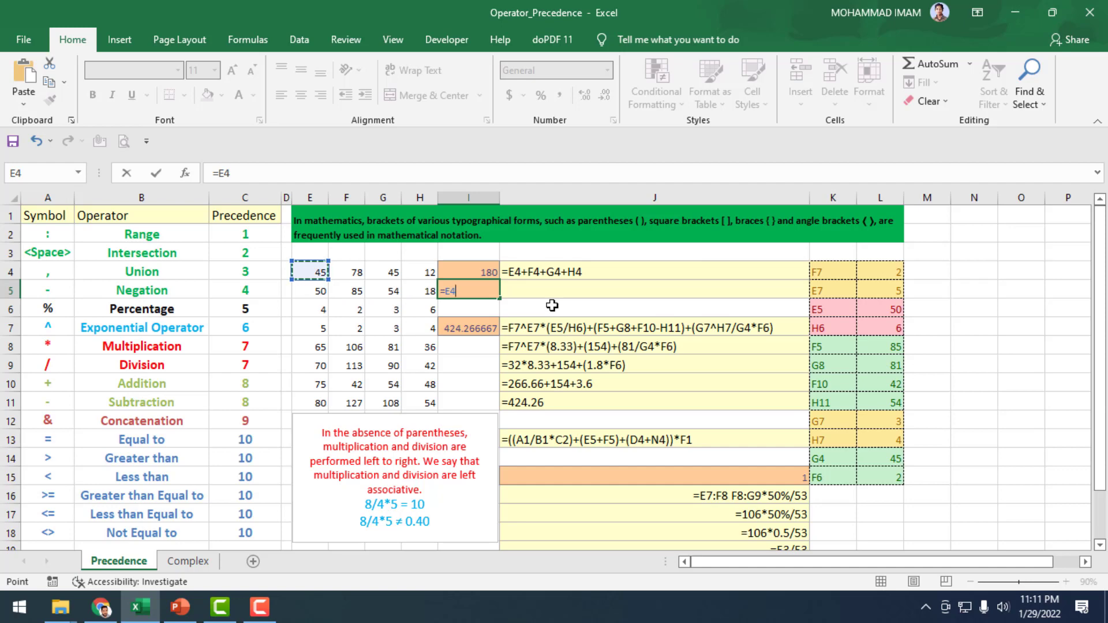
text(+)
key(Left)
key(Left)
key(Left)
key(Up)
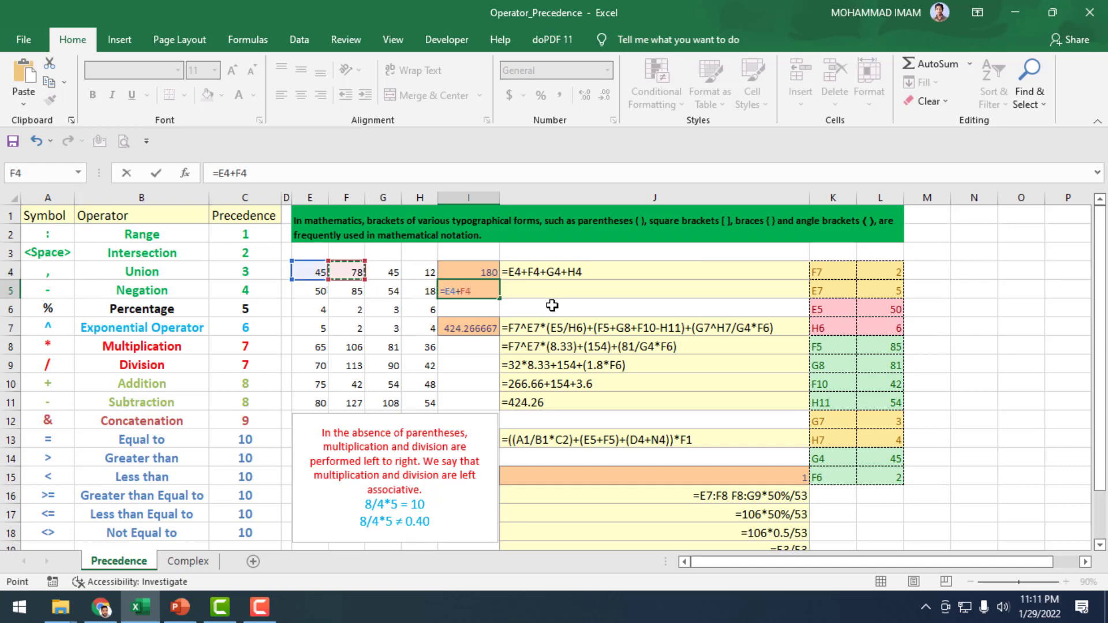
text(+)
key(Left)
key(Left)
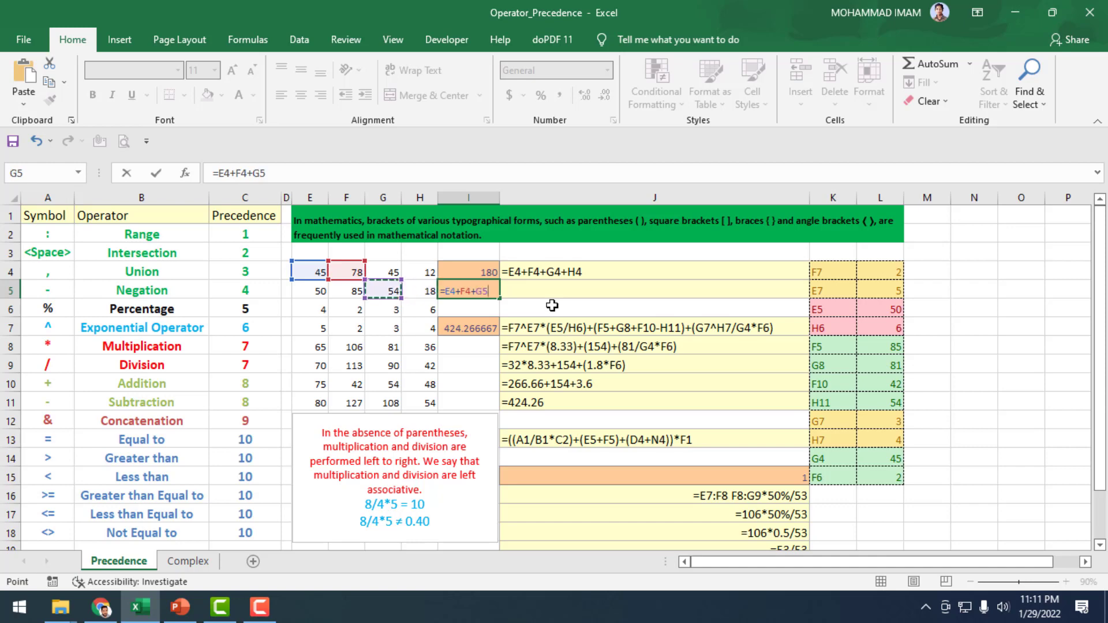
key(Up)
text(+)
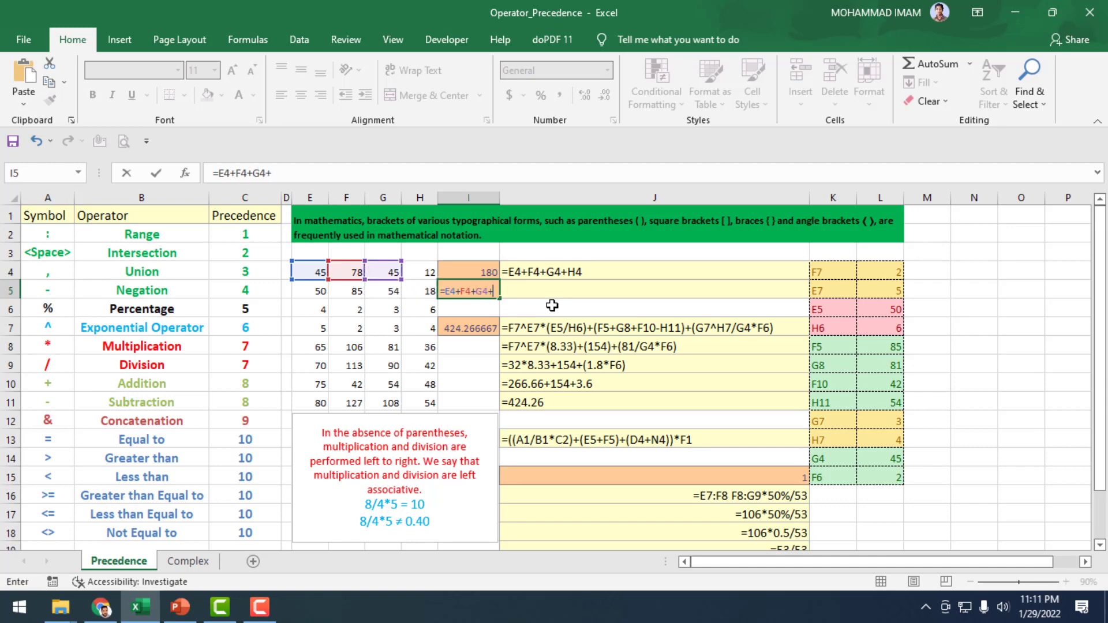
key(Left)
key(Left)
key(Right)
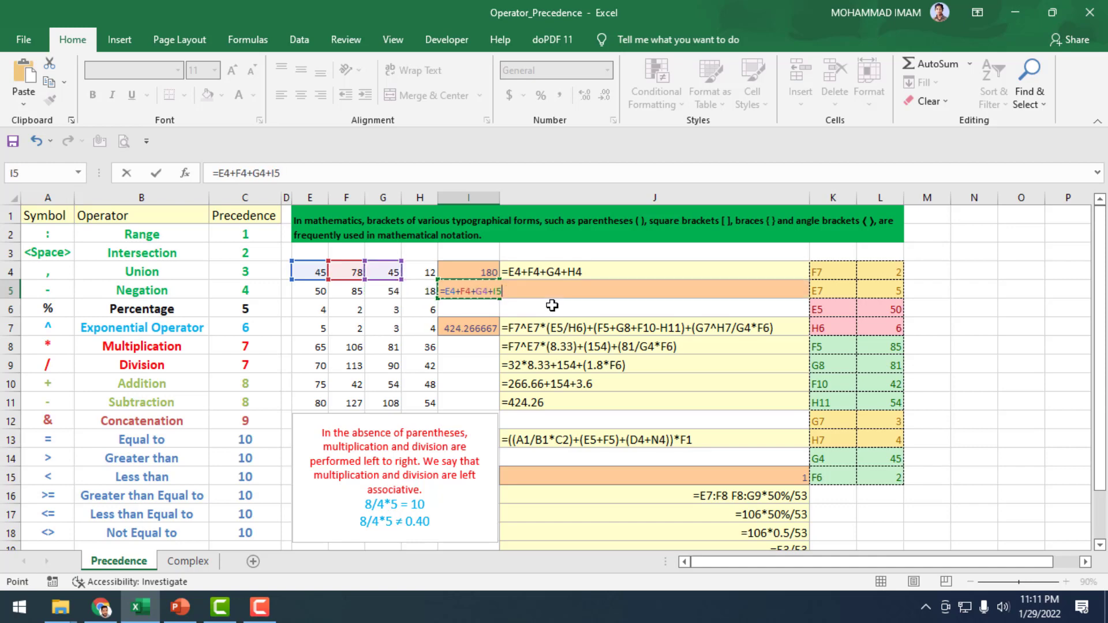
key(Up)
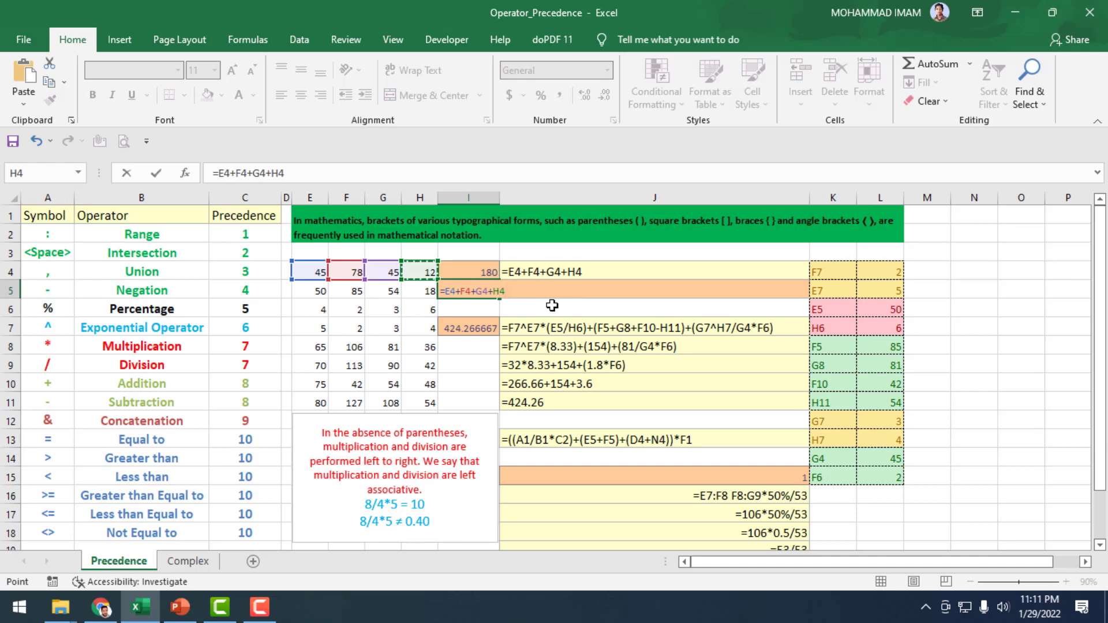
Complete the I5 formula by appending a multiplication by E7 without parentheses, giving =E4+F4+G4+H4*E7
text(*)
key(Left)
key(Left)
key(Left)
key(Left)
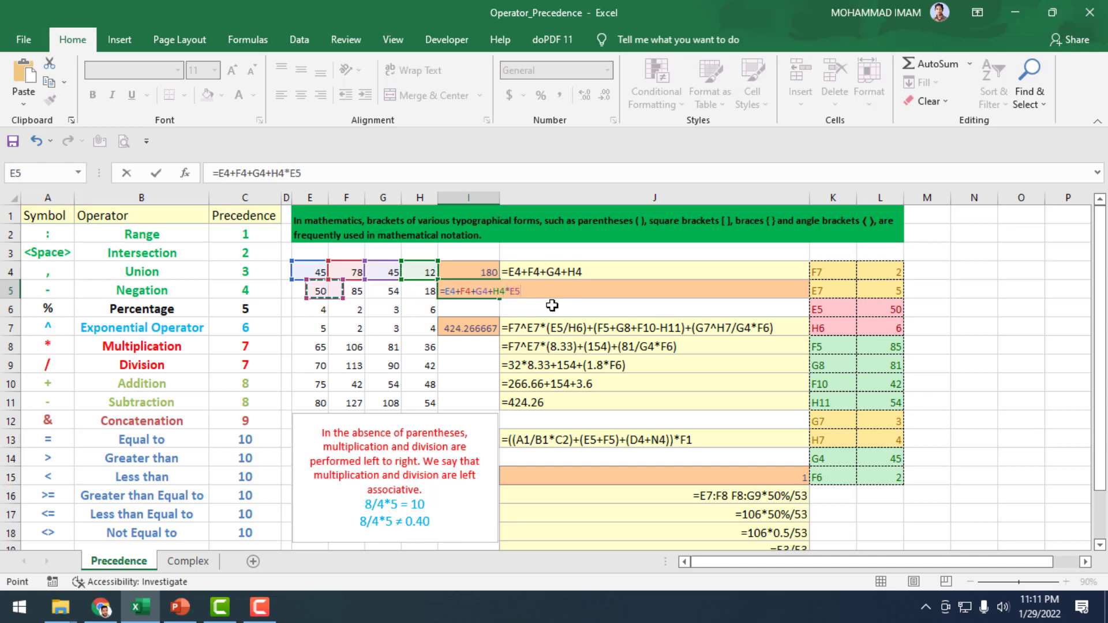
key(Down)
key(Down)
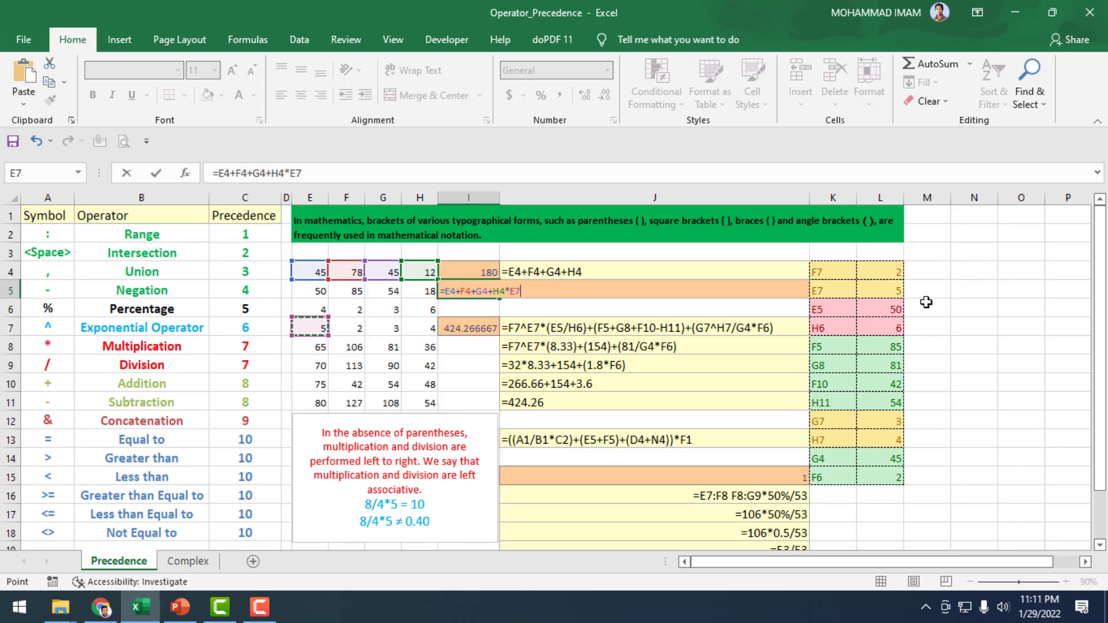
key(Return)
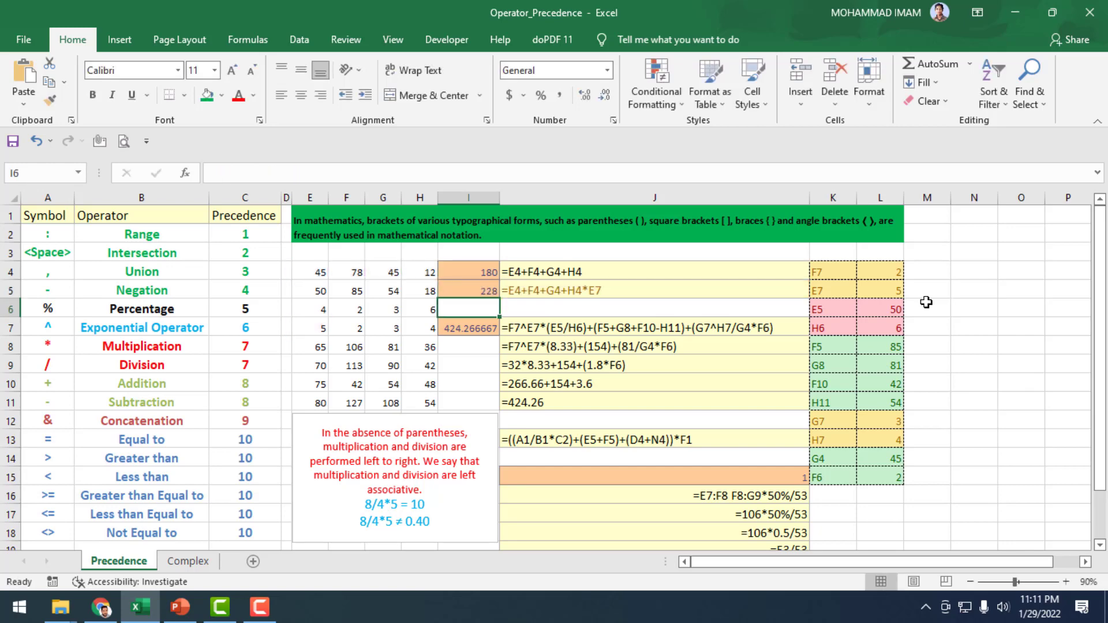
Compare the operators in the I5 formula with their ranks in the precedence table
click(492, 291)
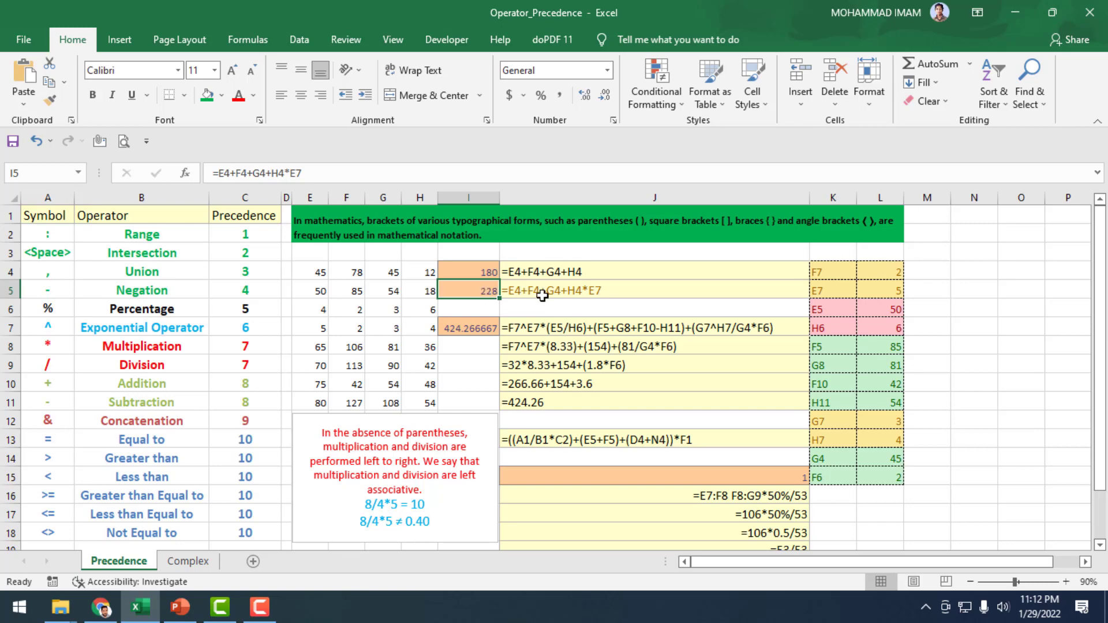
scroll(456, 327, down, 1)
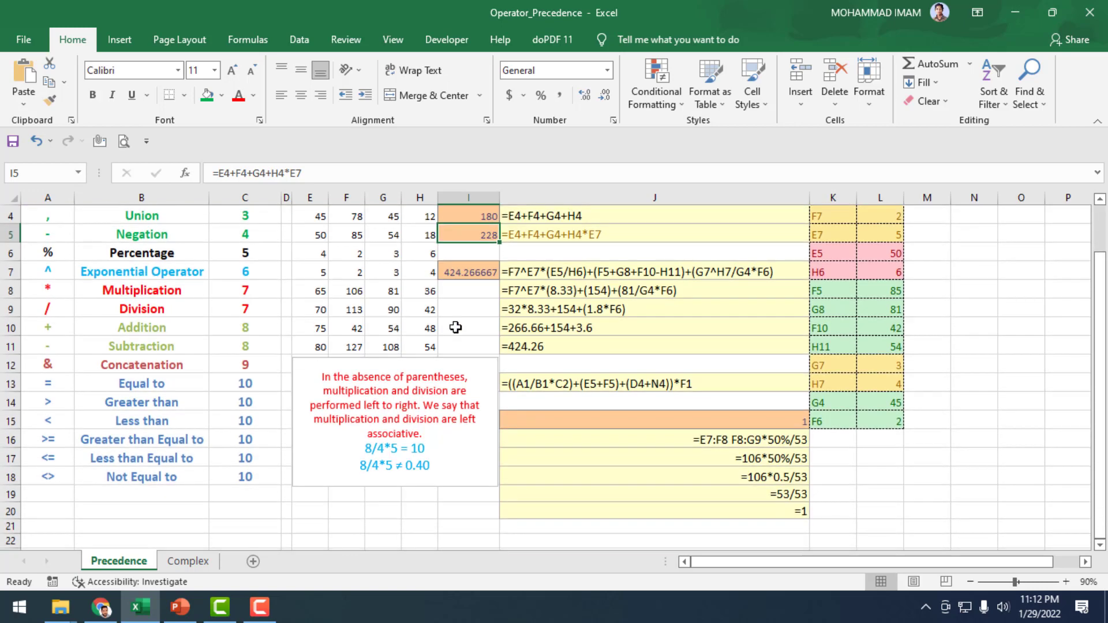
scroll(114, 336, up, 1)
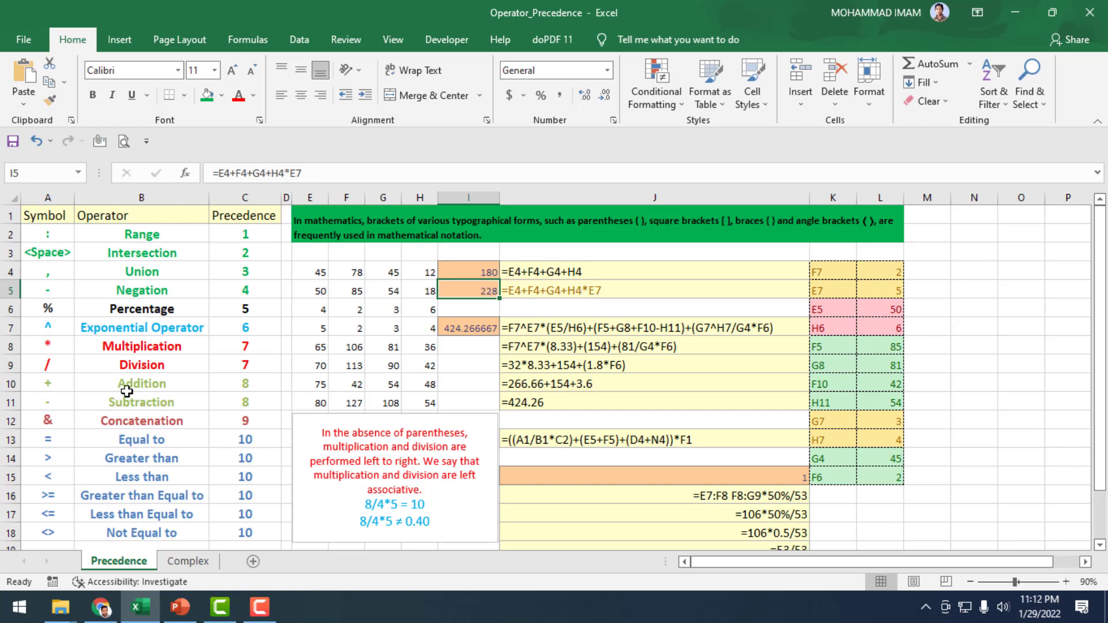
Enclose the addition in the I5 formula in parentheses so it reads =(E4+F4+G4+H4)*E7
double_click(485, 293)
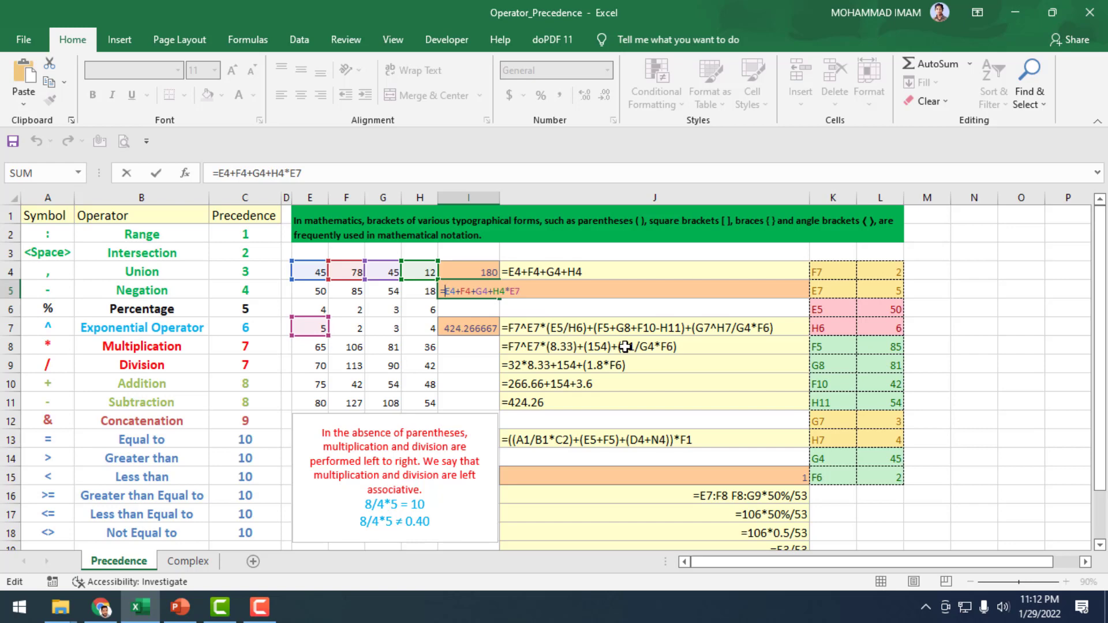
text(()
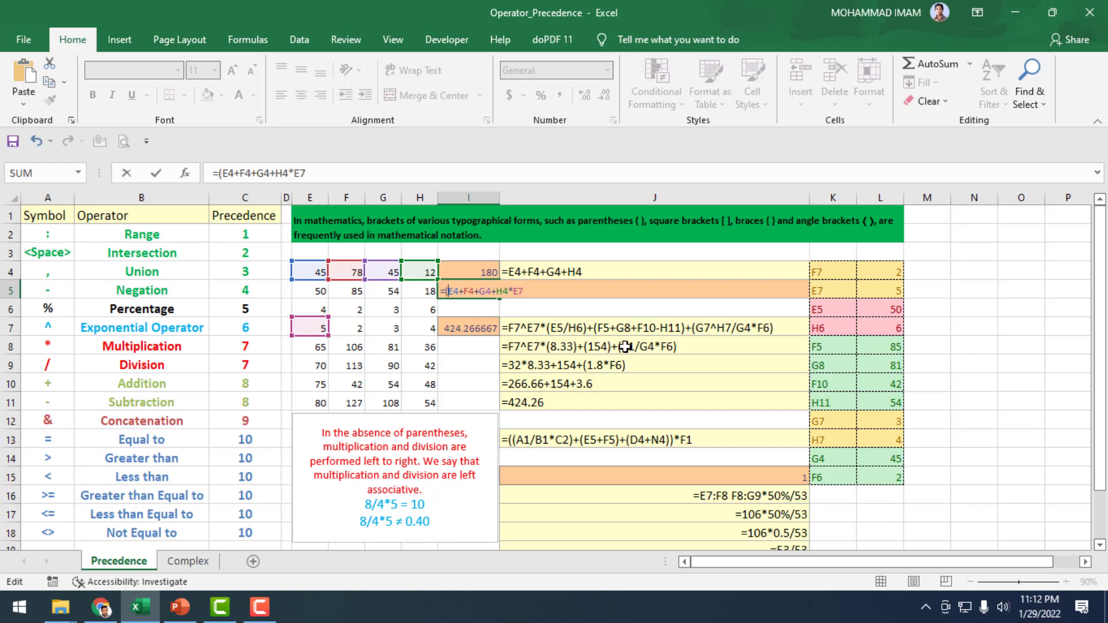
key(Right)
key(Right)
key(Right)
key(Right)
key(Right)
key(Right)
key(Right)
key(Right)
key(Right)
key(Right)
key(Right)
text())
key(Return)
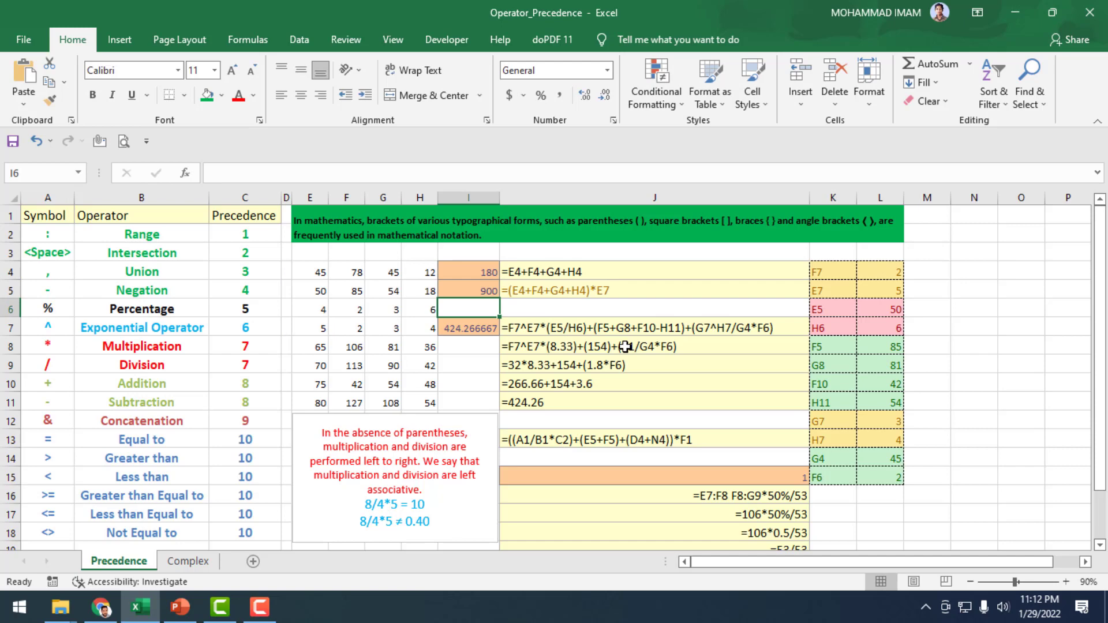
Review the parenthesised formulas in I5 and I7, and the nested RIGHT formula on the Complex sheet
click(460, 293)
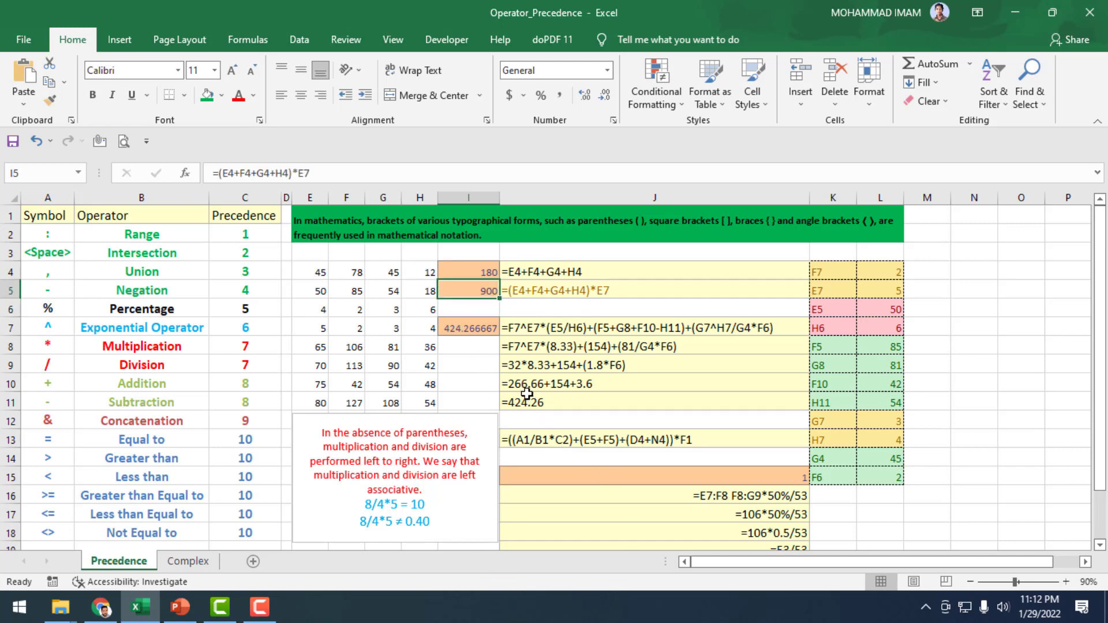
scroll(566, 330, down, 3)
scroll(575, 355, up, 2)
scroll(574, 354, up, 1)
click(489, 333)
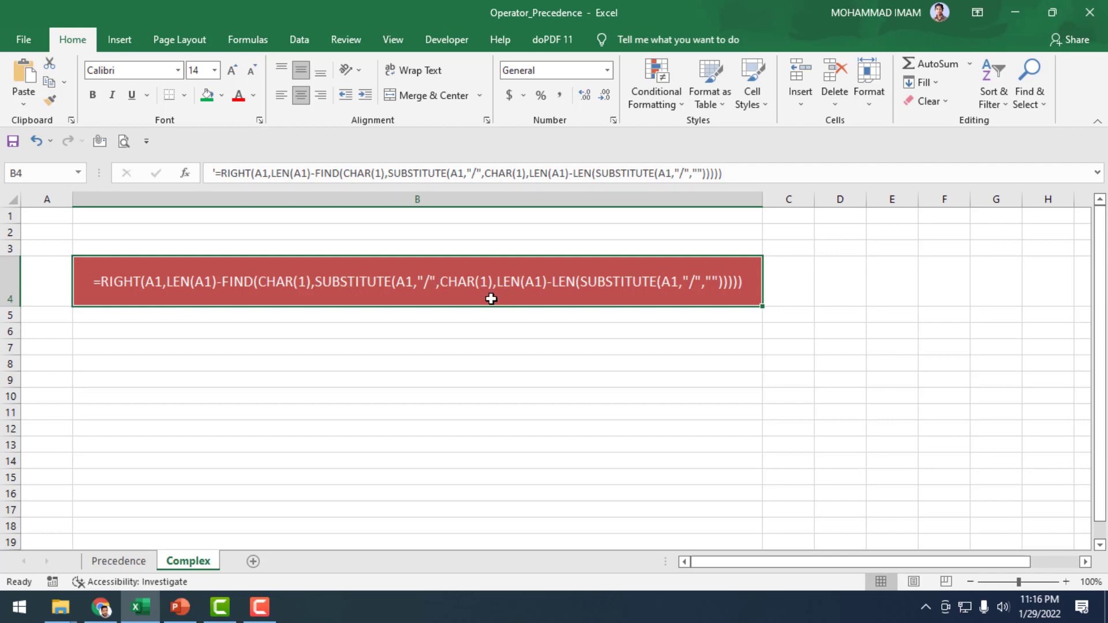
click(720, 56)
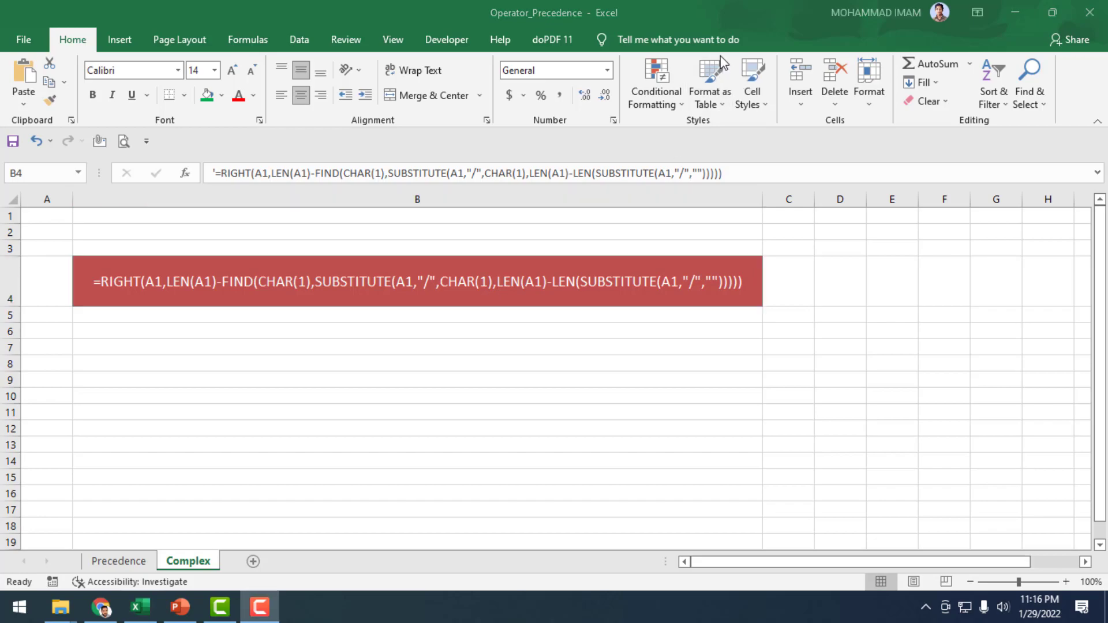